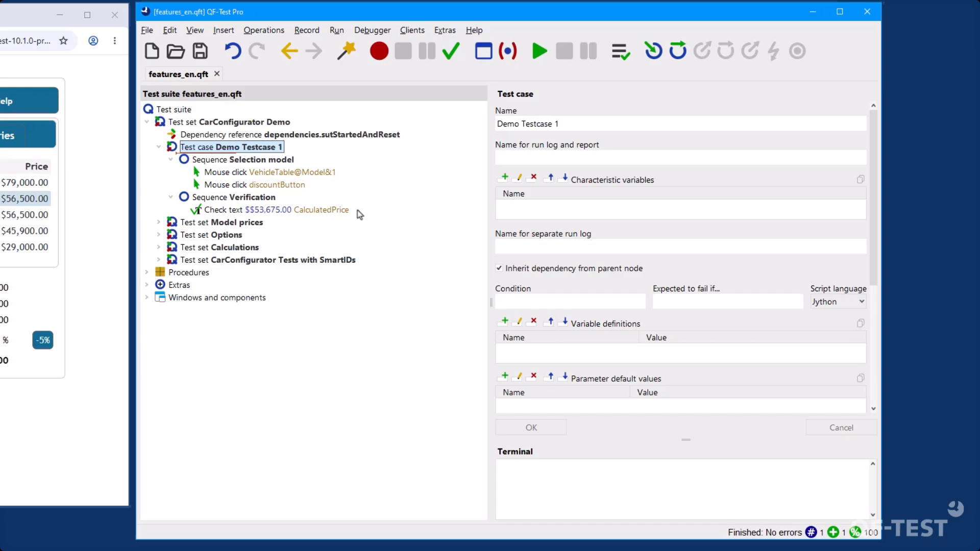
Examine the Calculations test set: its "all vehicles" loop, the "Go" condition and the mainwindow.readPrice procedure call
double_click(233, 247)
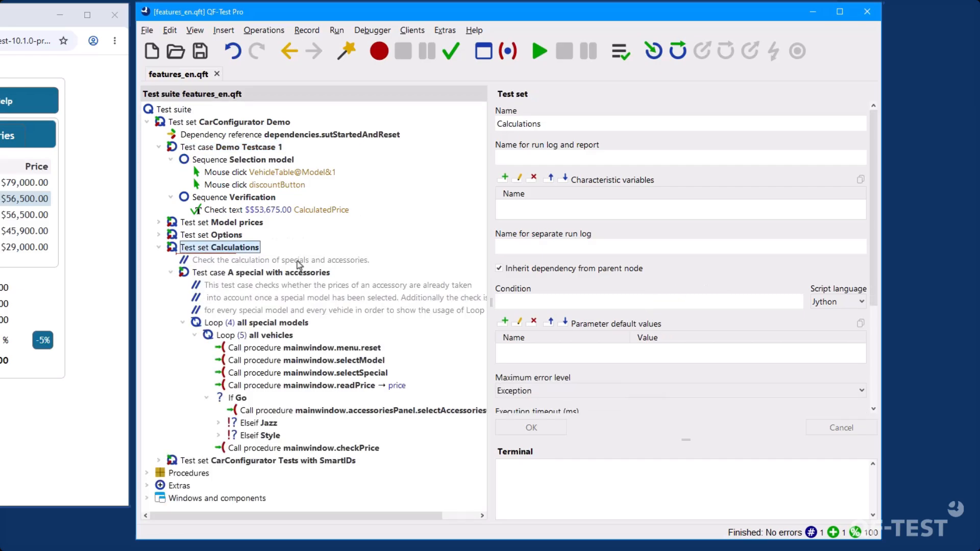
left_click(295, 337)
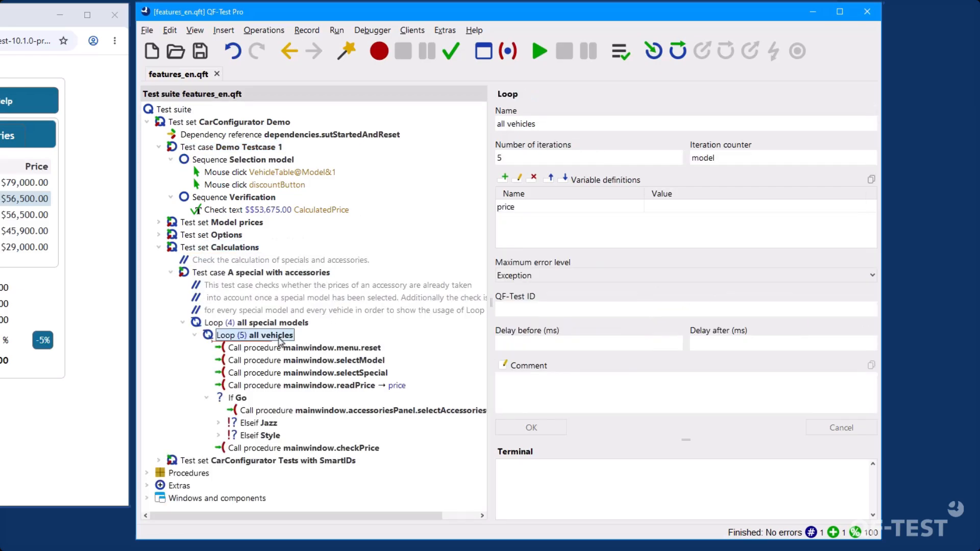
left_click(244, 399)
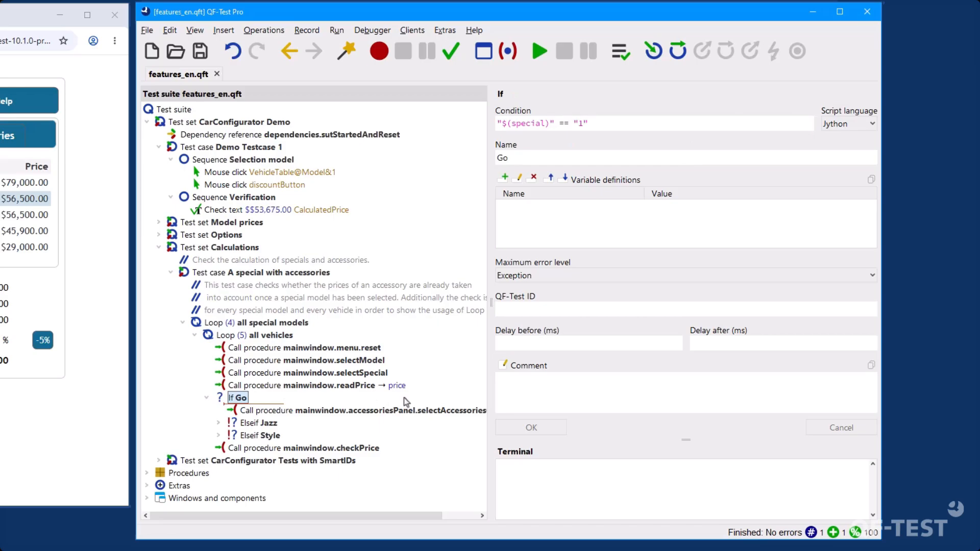
left_click(396, 386)
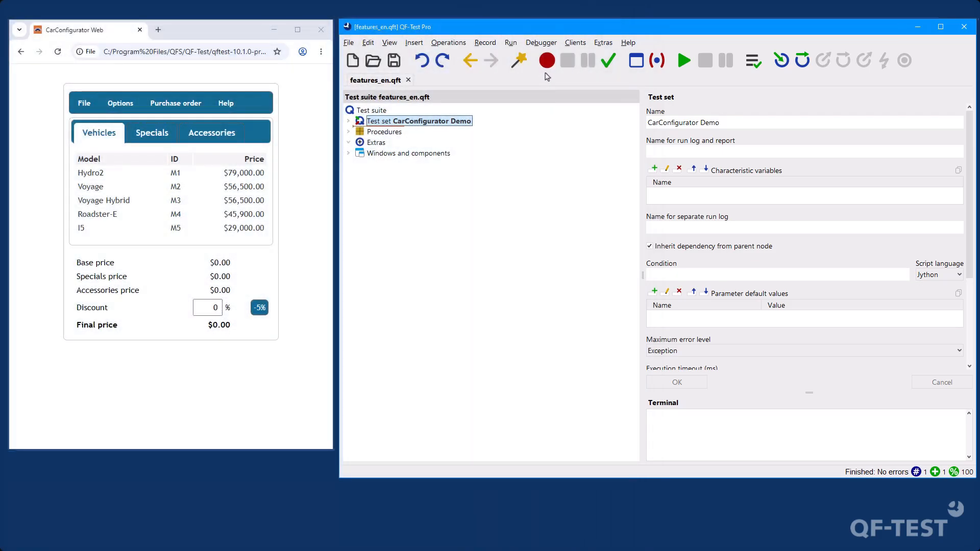
Record a sequence in CarConfigurator Web that selects the Voyage model and applies the 5% discount, and stop recording
left_click(547, 61)
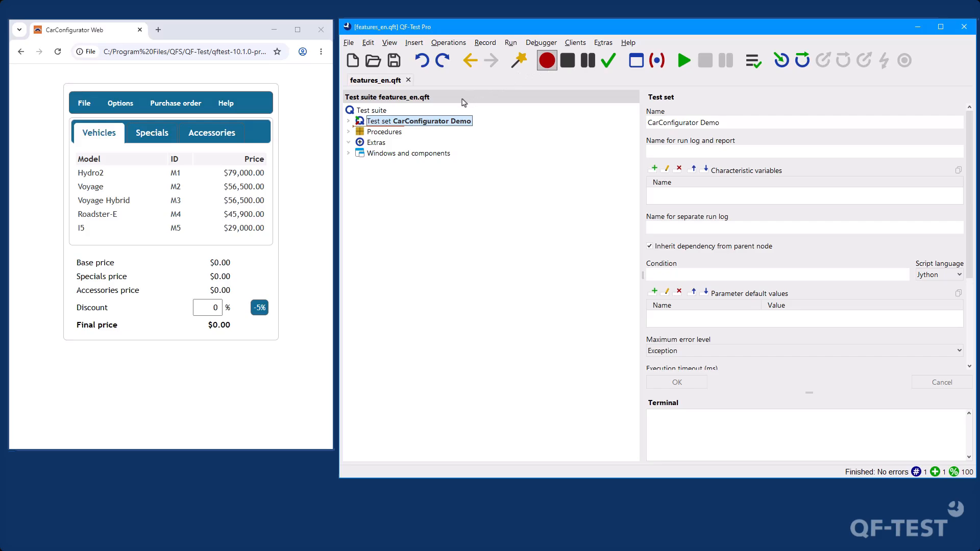
left_click(92, 186)
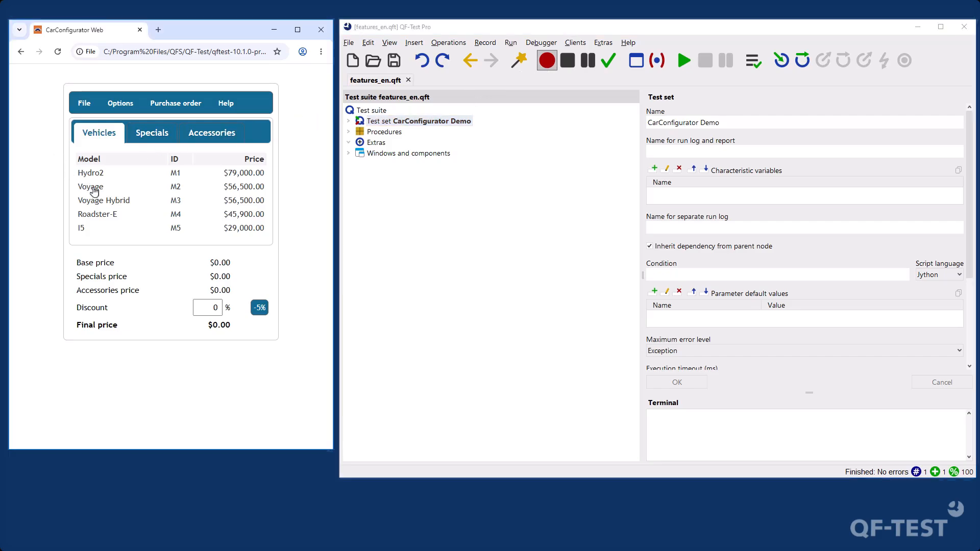
left_click(259, 307)
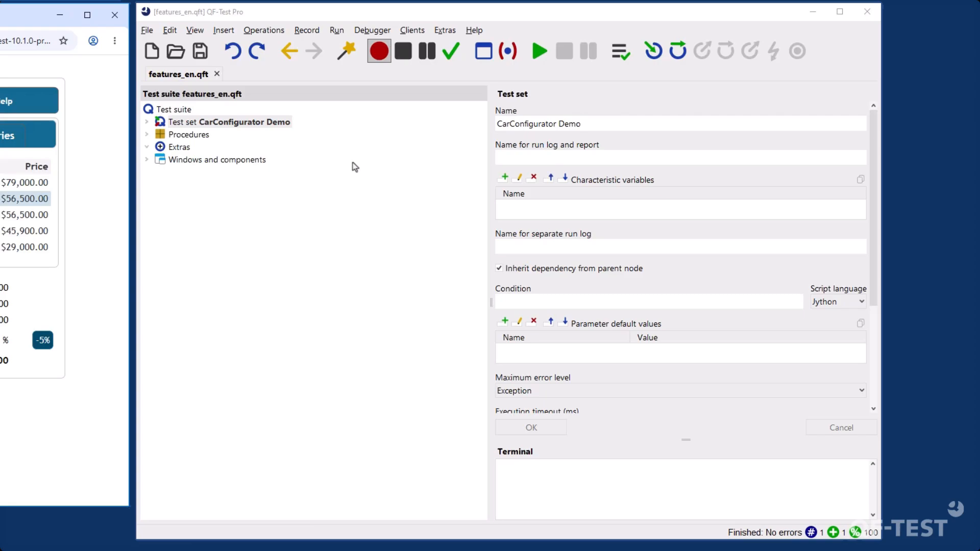
left_click(402, 52)
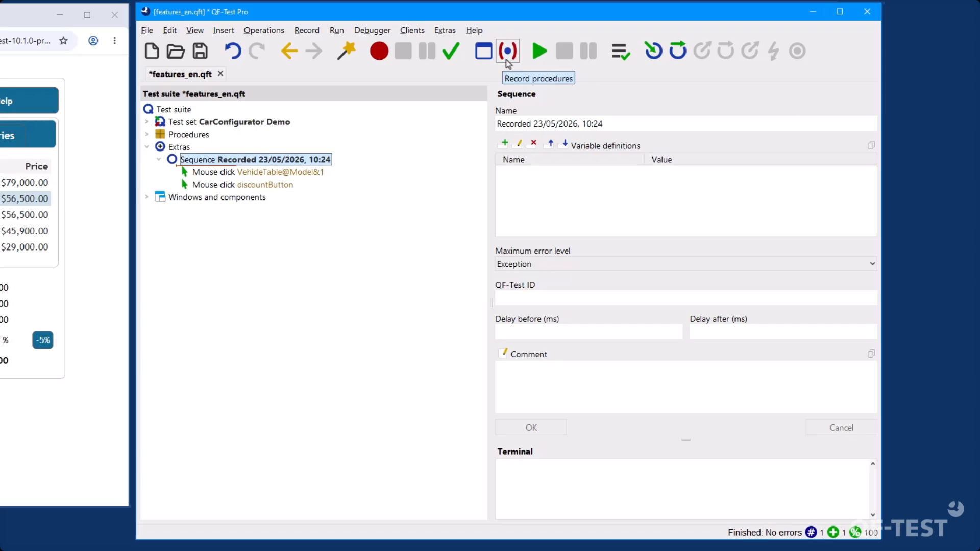
Open the manual from the help and visit the Videos page in the website's documentation section
left_click(478, 29)
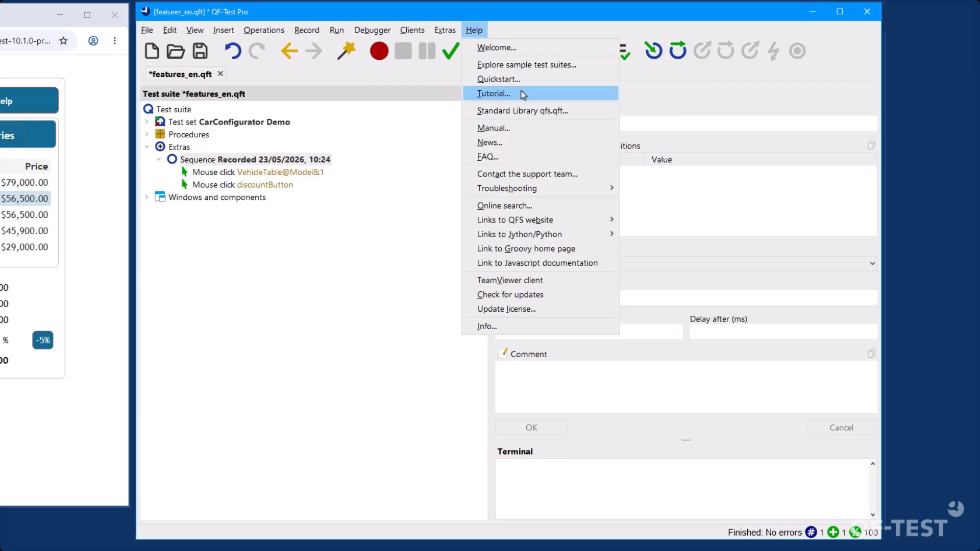
left_click(537, 132)
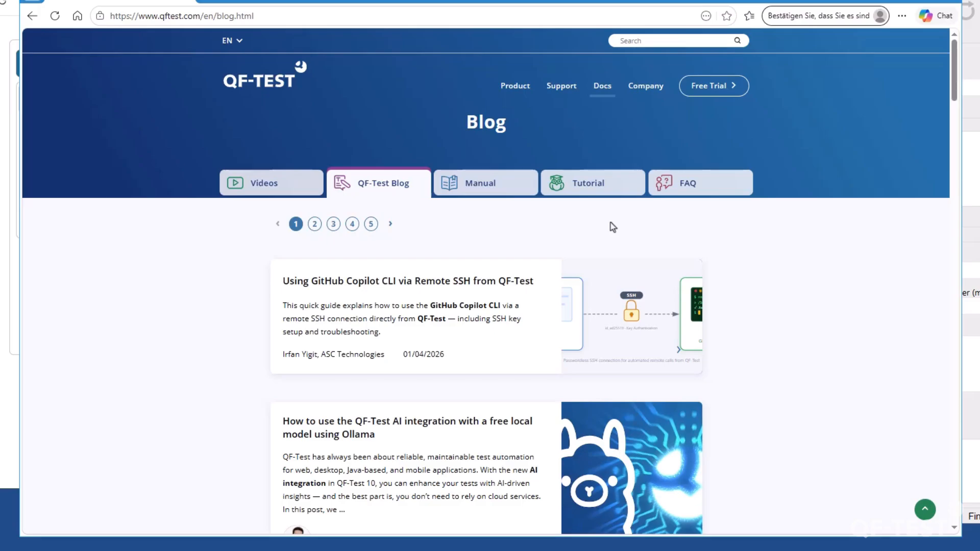
mouse_move(603, 85)
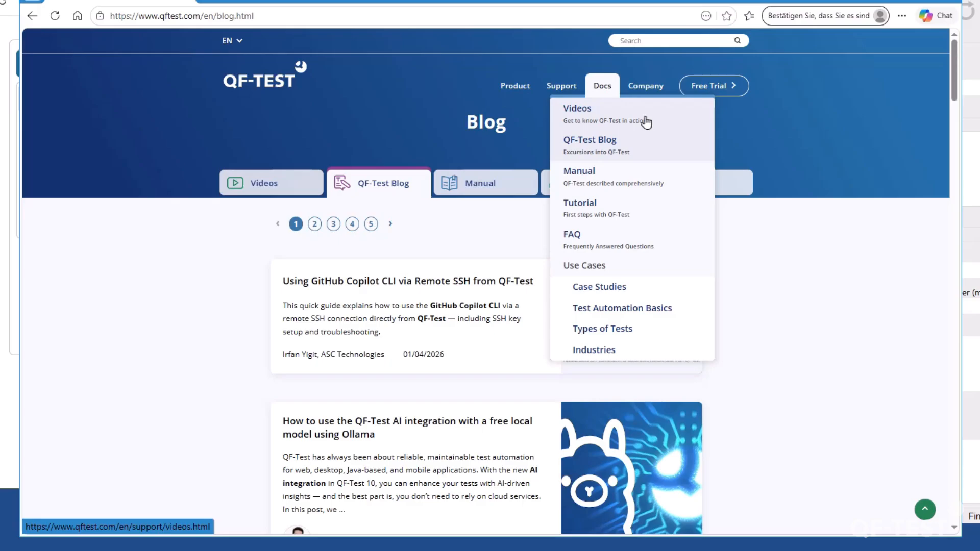
left_click(633, 122)
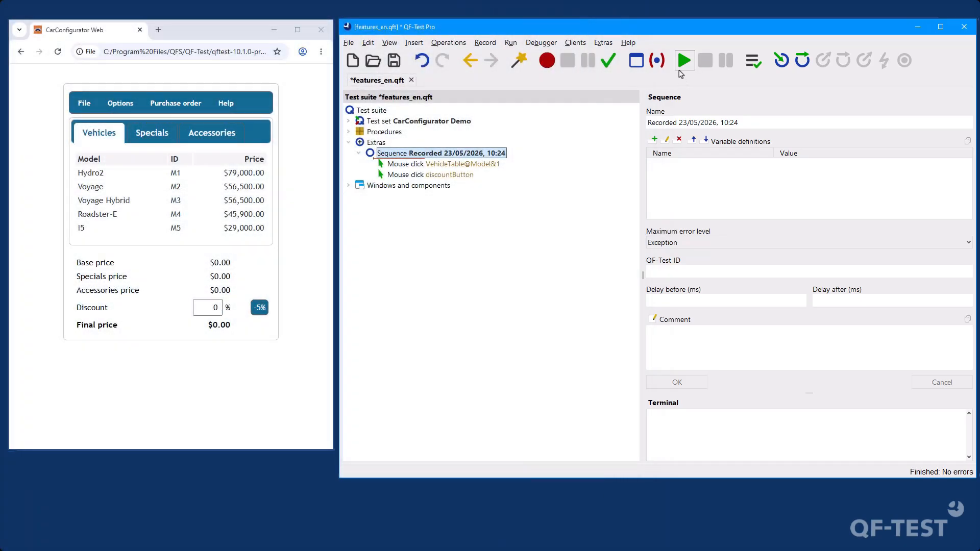
Run the recorded sequence, and generate an HTML, XML and JUnit report from the Demo Testcase 1 run log
left_click(680, 70)
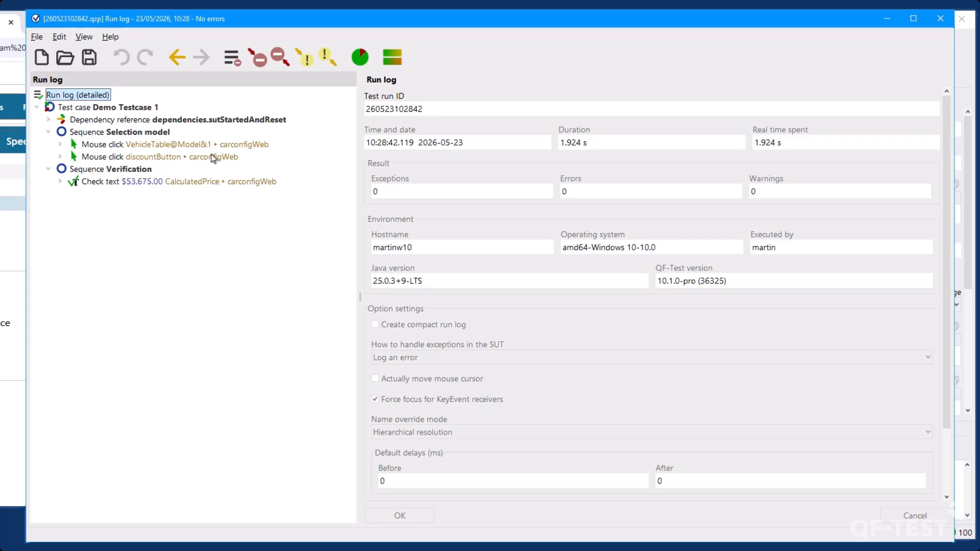
left_click(368, 65)
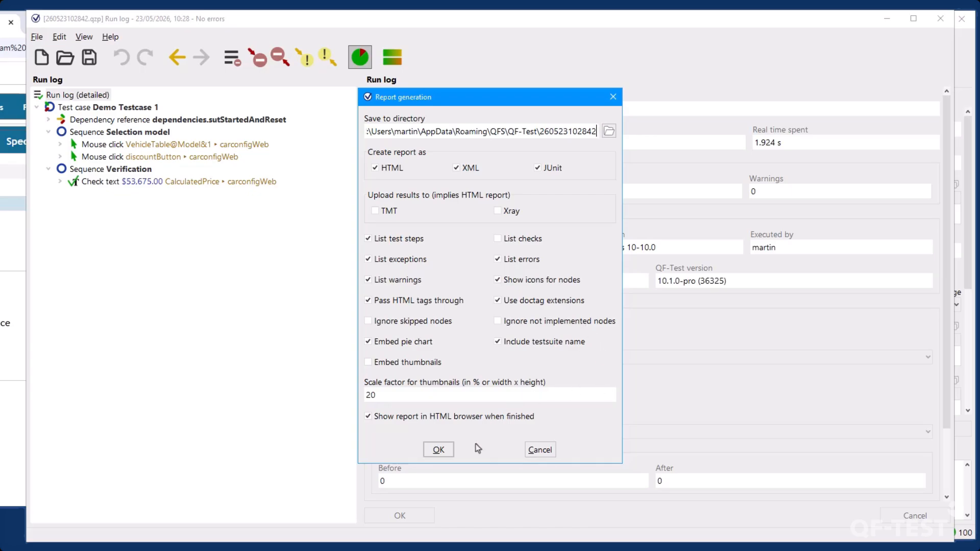
left_click(442, 449)
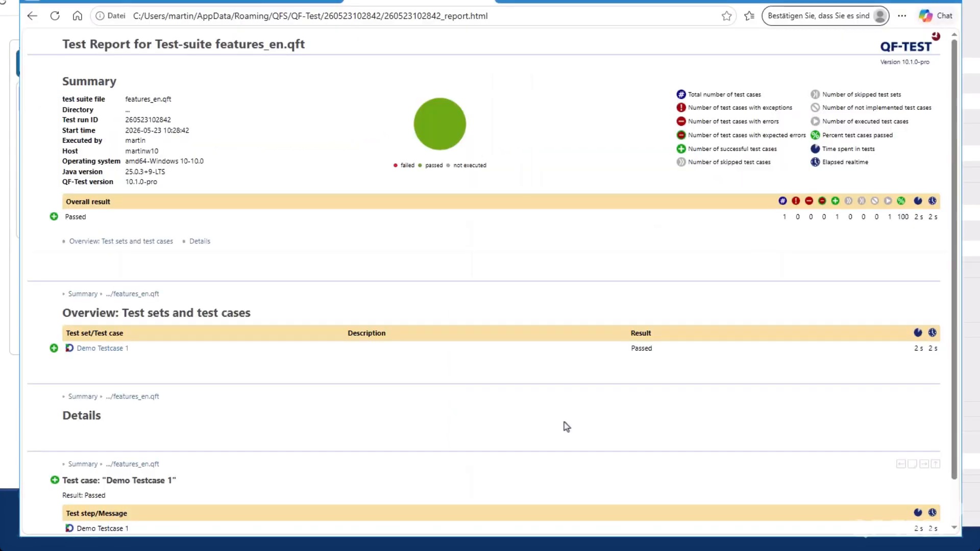
scroll(564, 421, "down", 1)
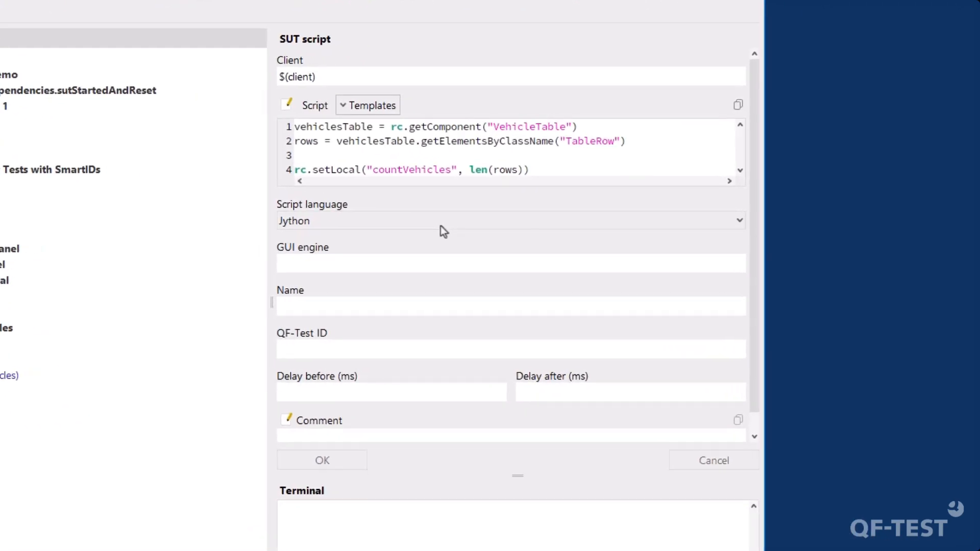
Examine the SUT script and the server script inside the countVehicles procedure
left_click(623, 238)
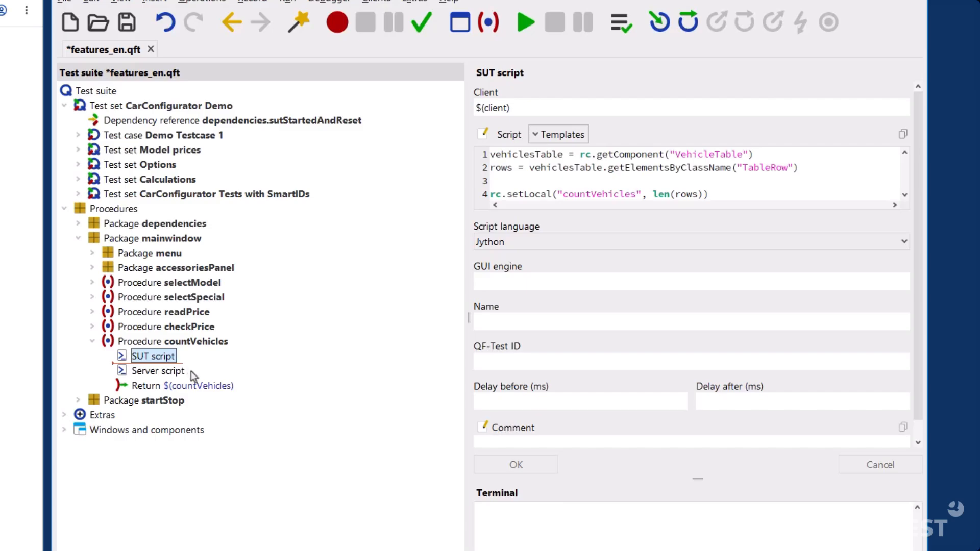
left_click(168, 371)
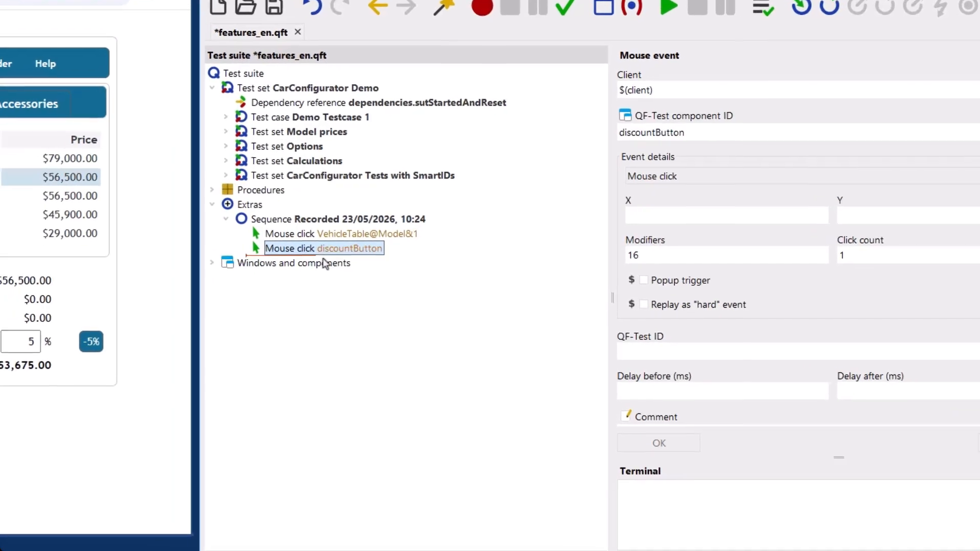
Expand the CarConfig web page under Windows and components, and locate the component used by the recorded discountButton mouse click
double_click(324, 264)
left_click(326, 279)
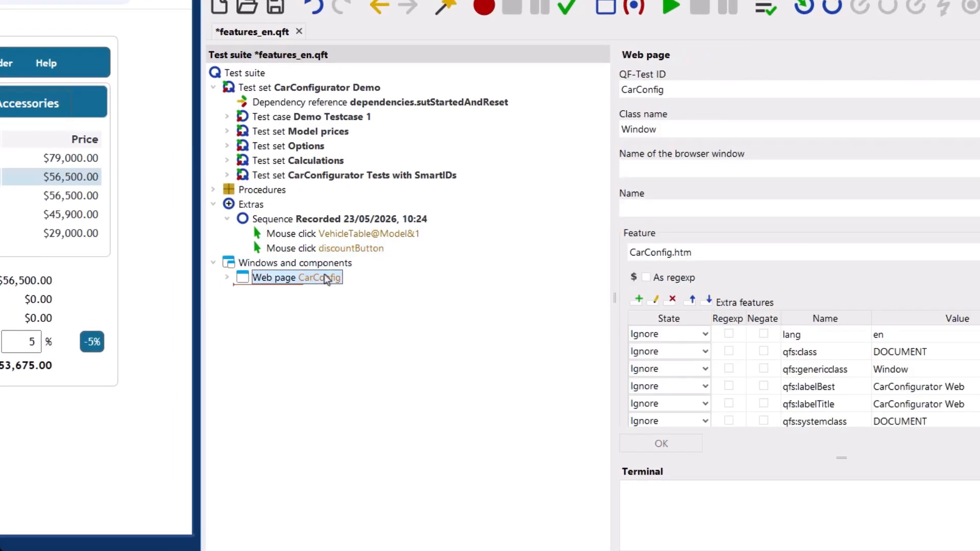
double_click(325, 279)
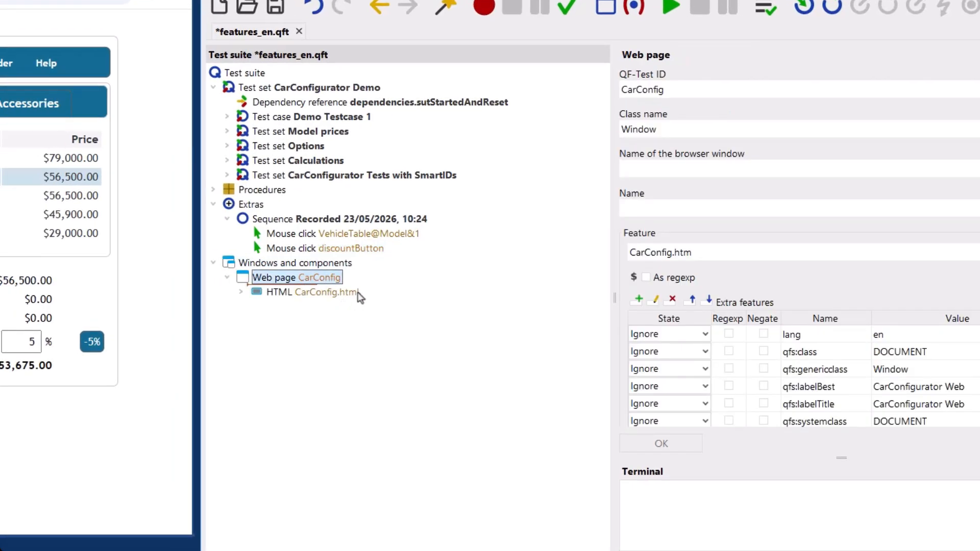
left_click(367, 249)
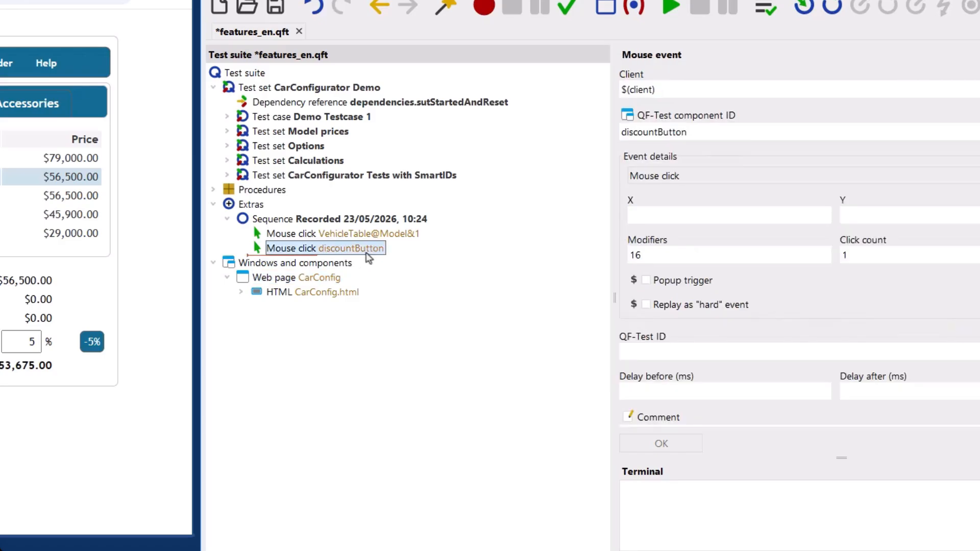
right_click(369, 258)
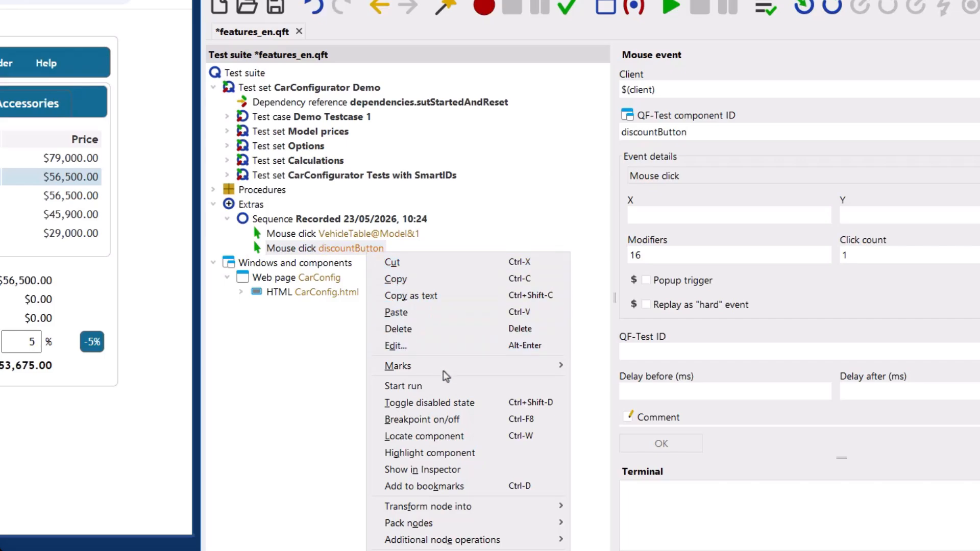
left_click(475, 436)
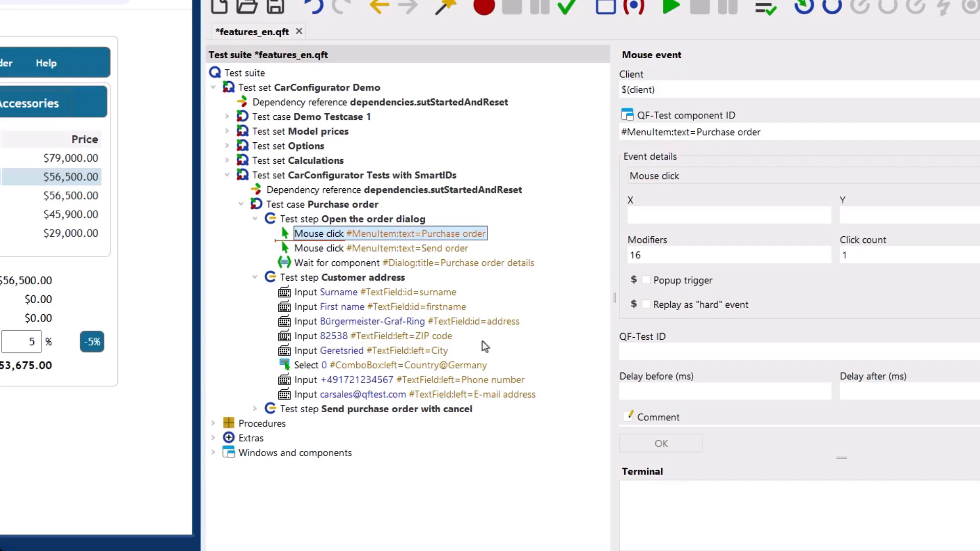
Inspect the first name input in the Customer address test step, and switch from the technical reference to the preceding browser page
left_click(466, 310)
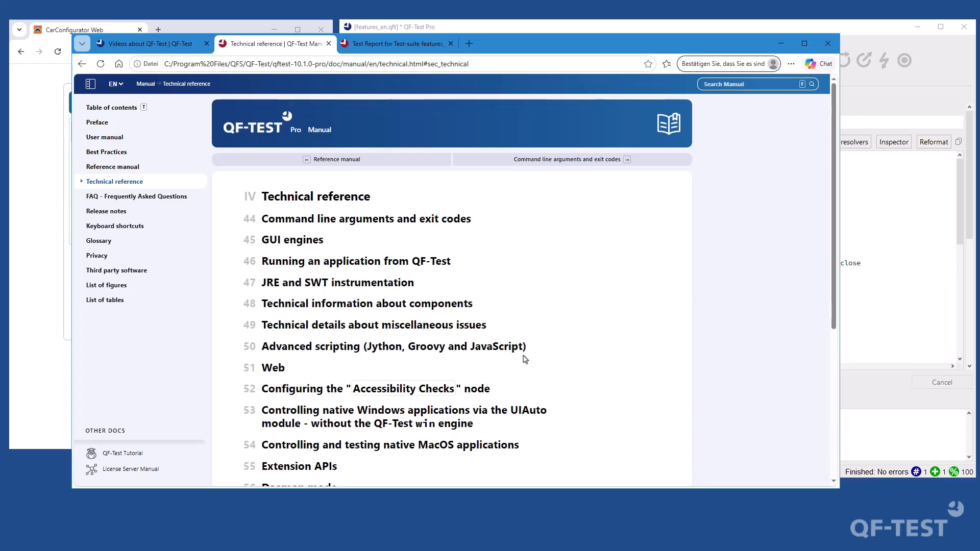
key("ctrl+shift+Tab")
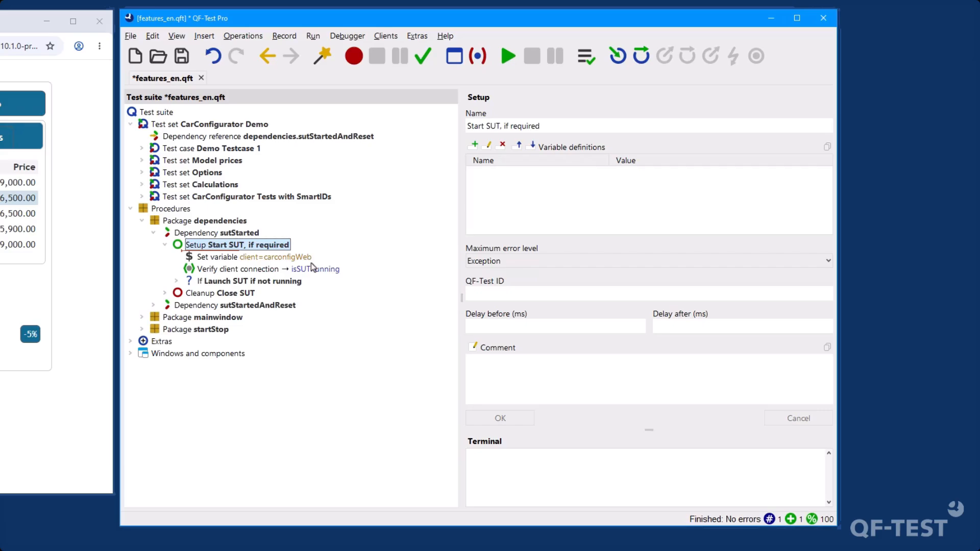
Inspect the sutStarted dependency and the "Models and prices" data table of the Prices without accessories test set
key("Up")
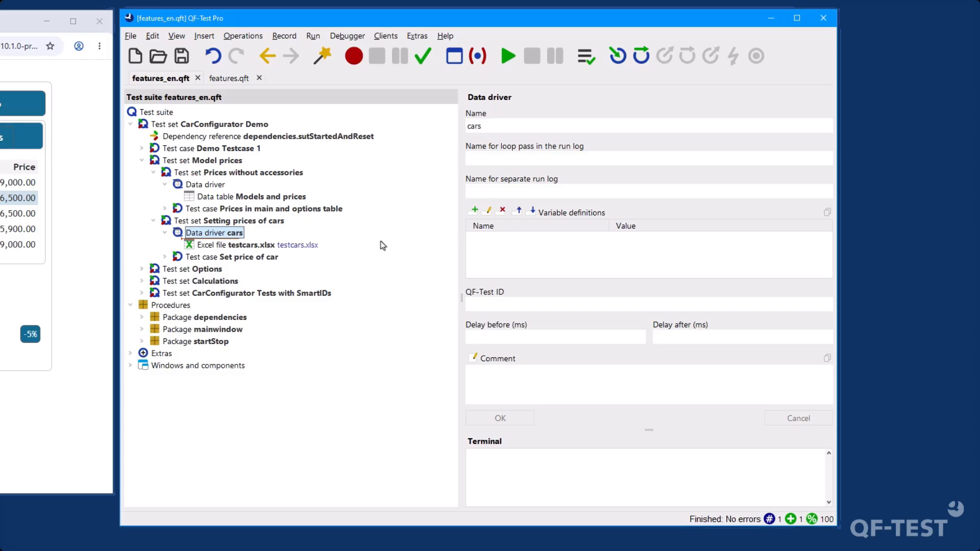
left_click(229, 197)
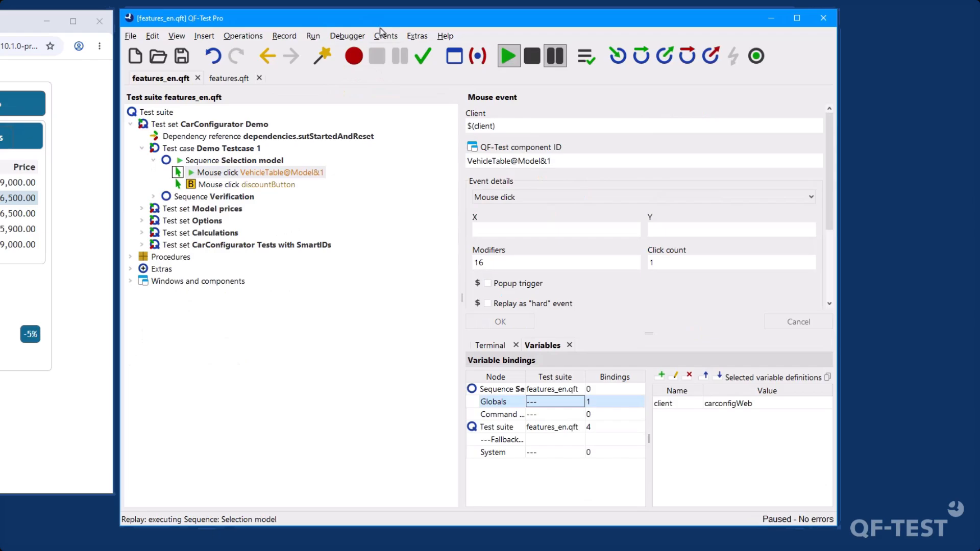
Check the connected clients of the paused Demo Testcase 1 run and show its global variable bindings
left_click(383, 36)
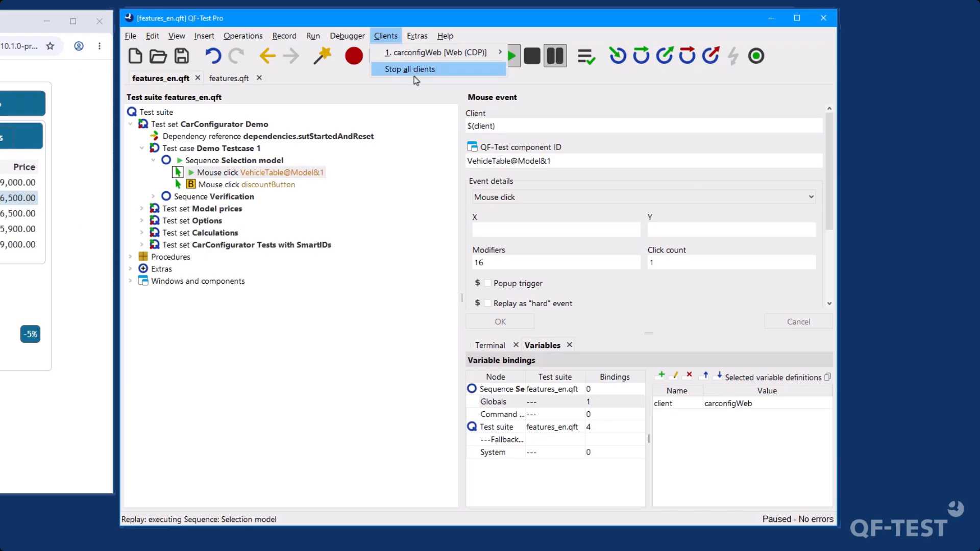
left_click(398, 383)
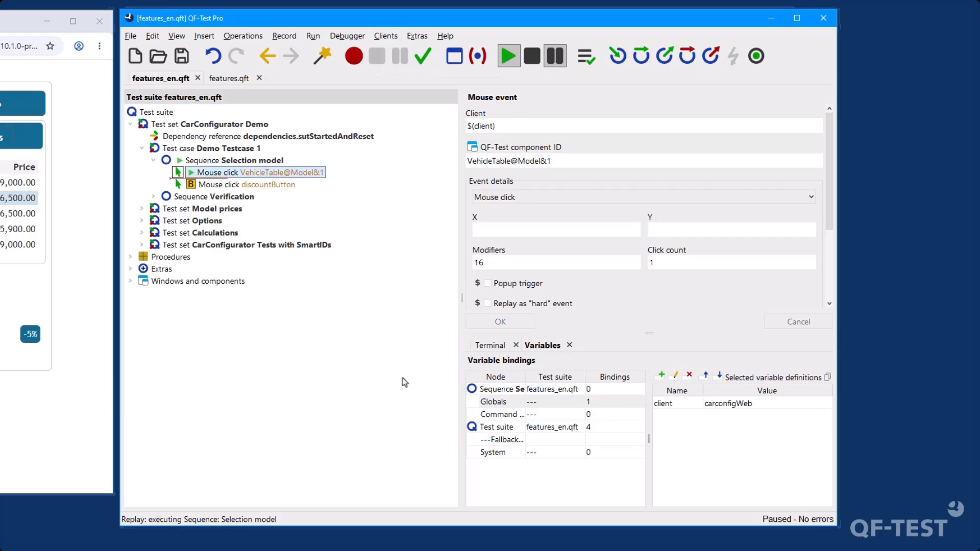
left_click(586, 403)
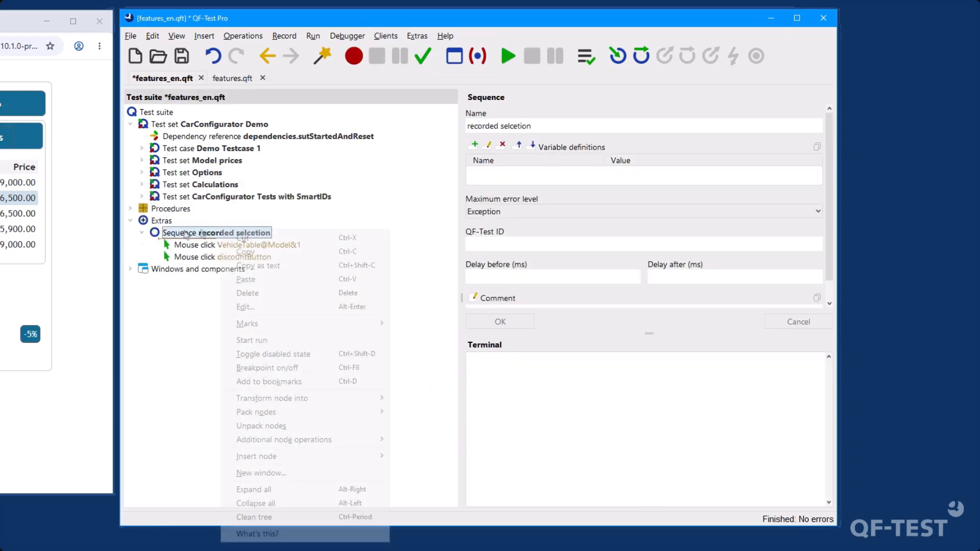
right_click(185, 234)
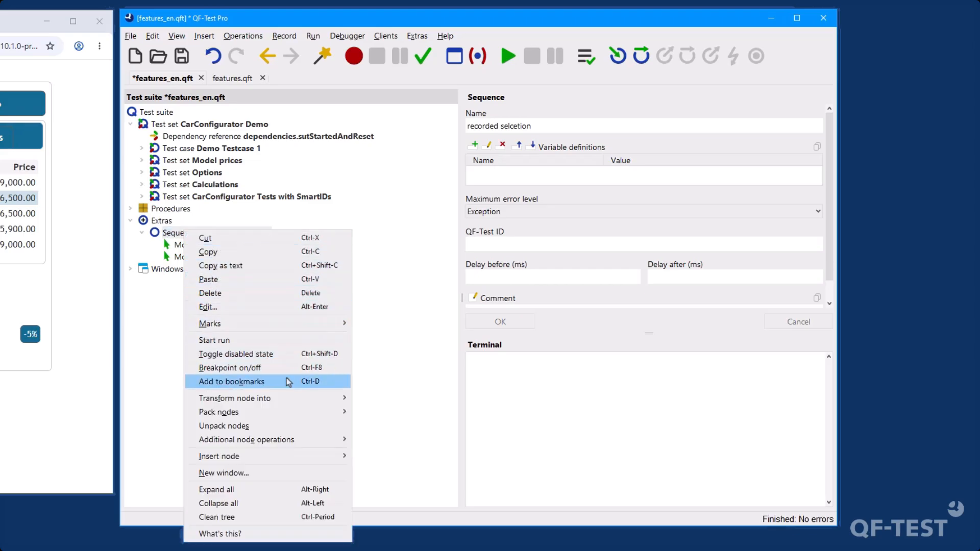
mouse_move(297, 406)
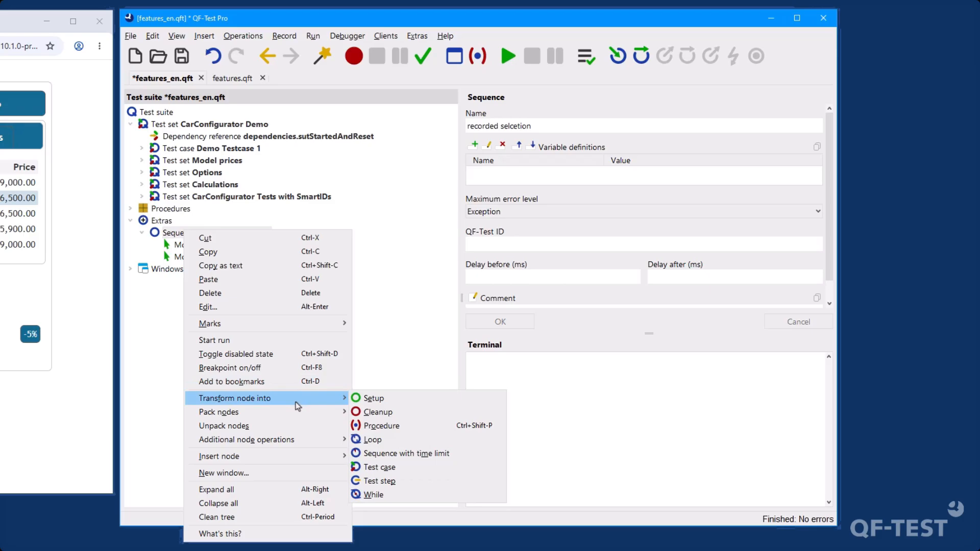
mouse_move(304, 446)
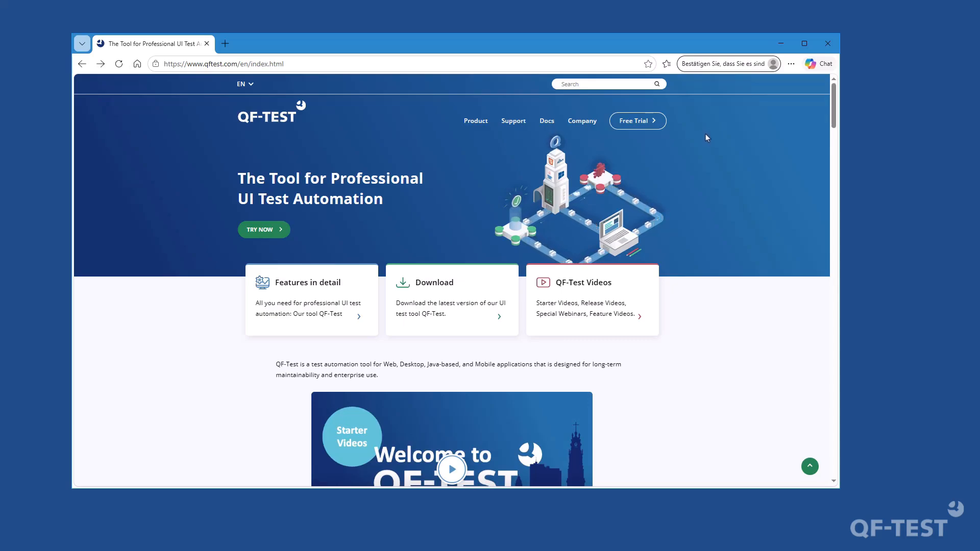
Open the request form for a free trial license on the QF-Test website
left_click(659, 128)
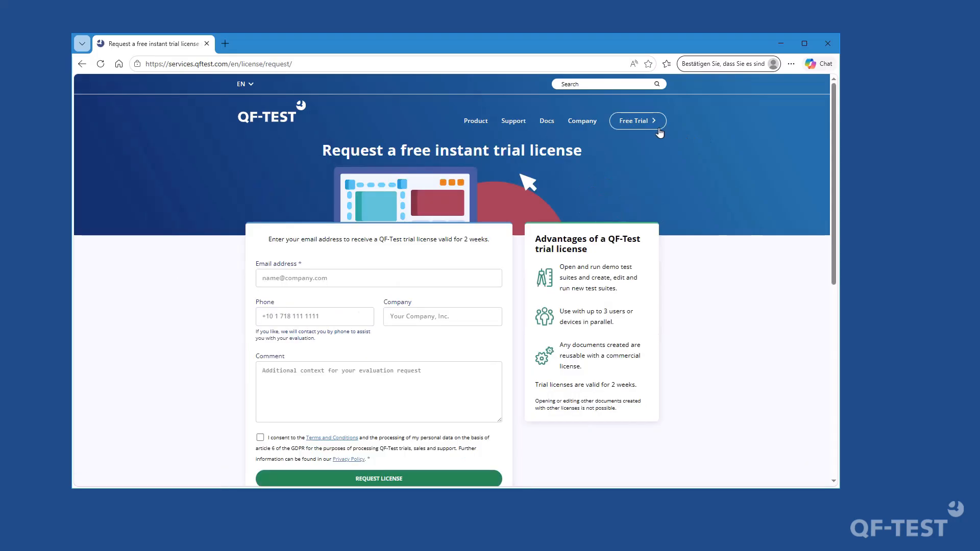